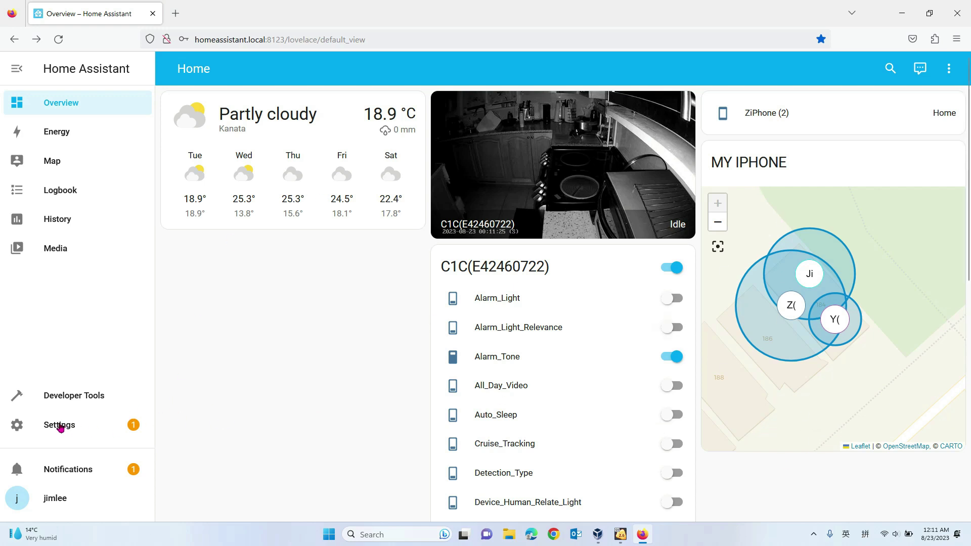
- Go to Settings and open the Devices & Services integrations overview
left_click(60, 425)
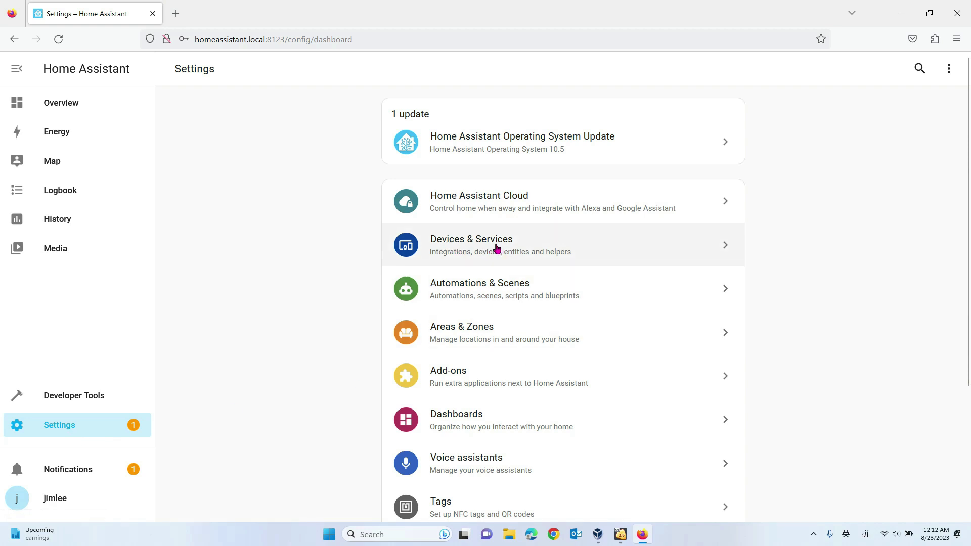
left_click(496, 248)
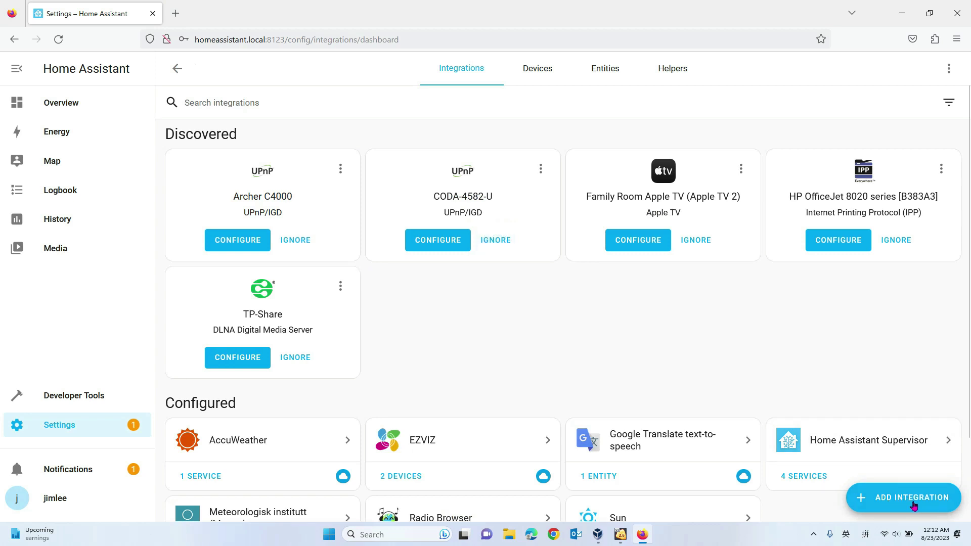
- Add an integration by searching 'iclo' and choosing Apple, then Apple iCloud
left_click(911, 505)
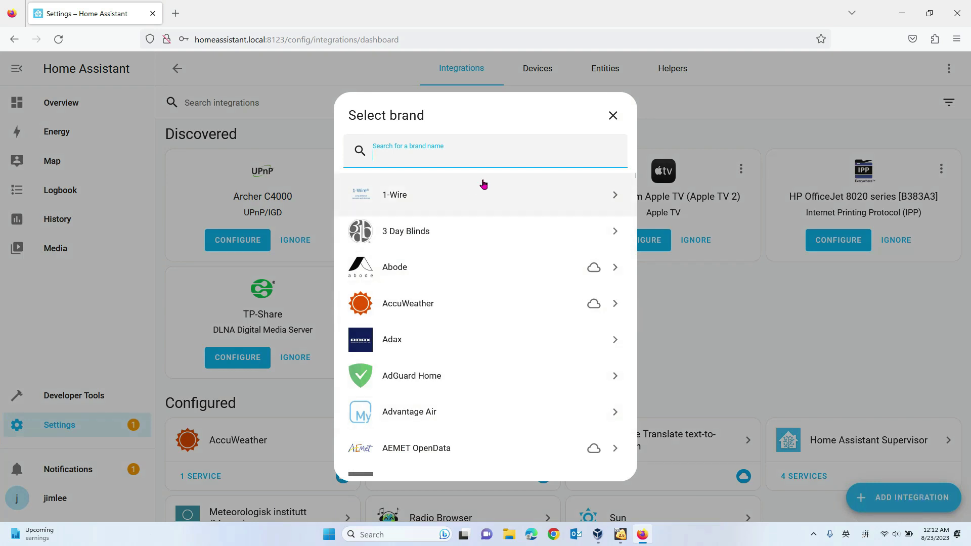
type("iclo")
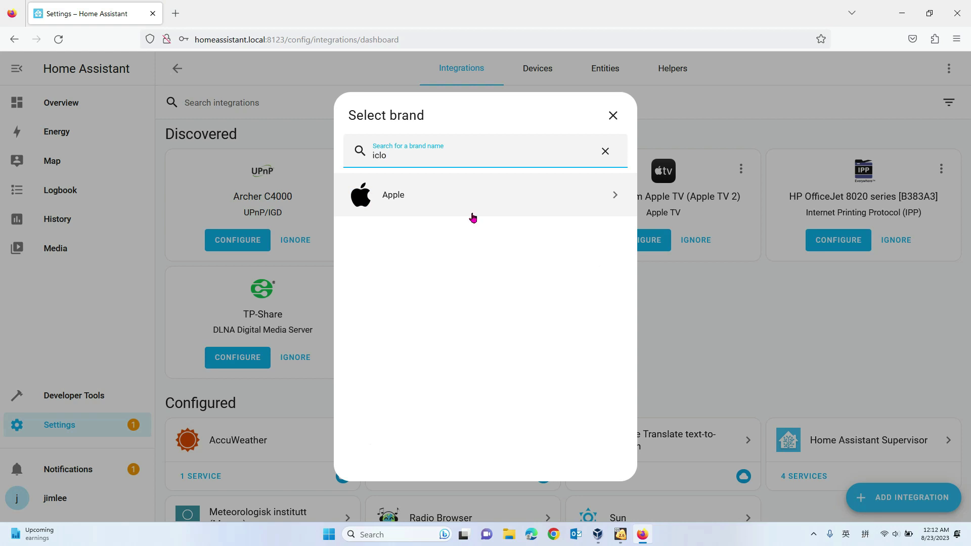
left_click(386, 199)
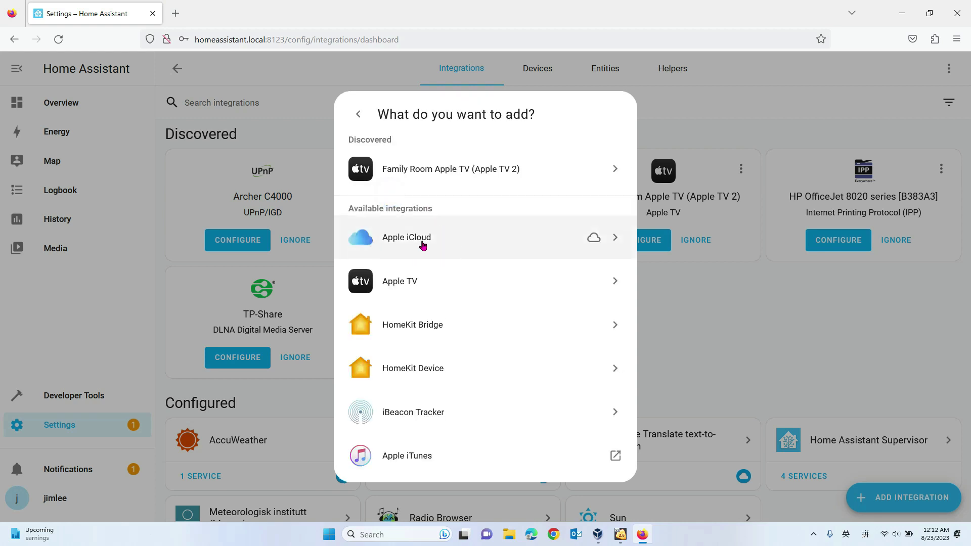
left_click(488, 240)
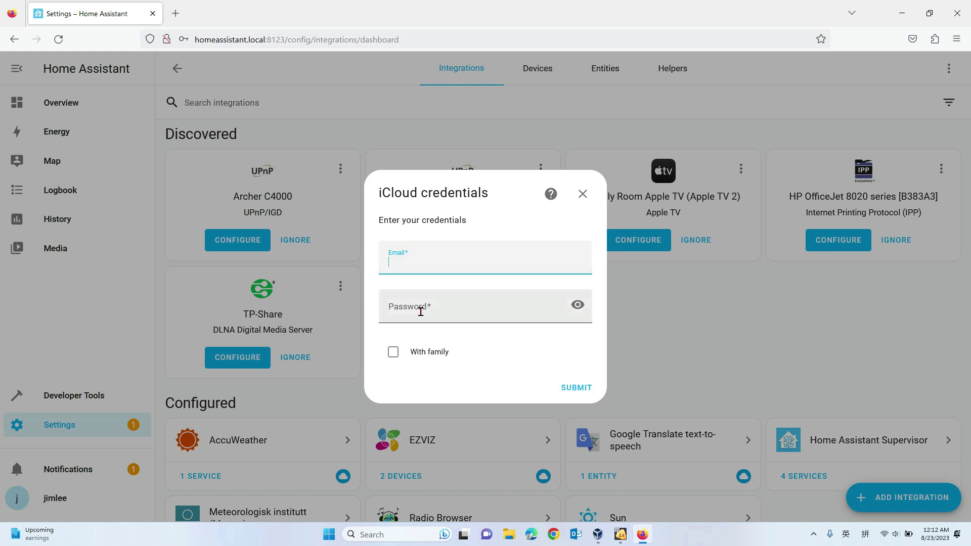
- Paste the iCloud account e-mail and password, dismiss the insecure-login warning, and tick With family
key("ctrl+v")
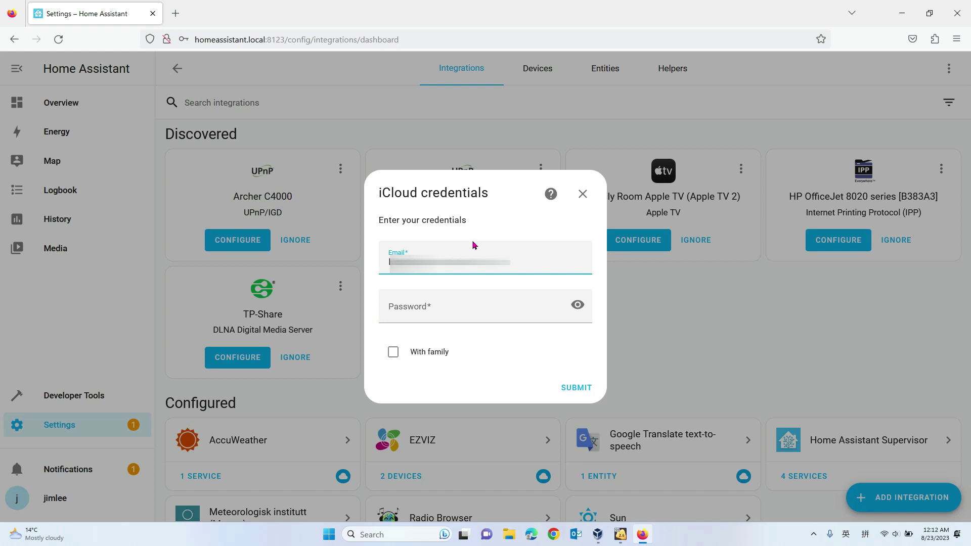
left_click(459, 303)
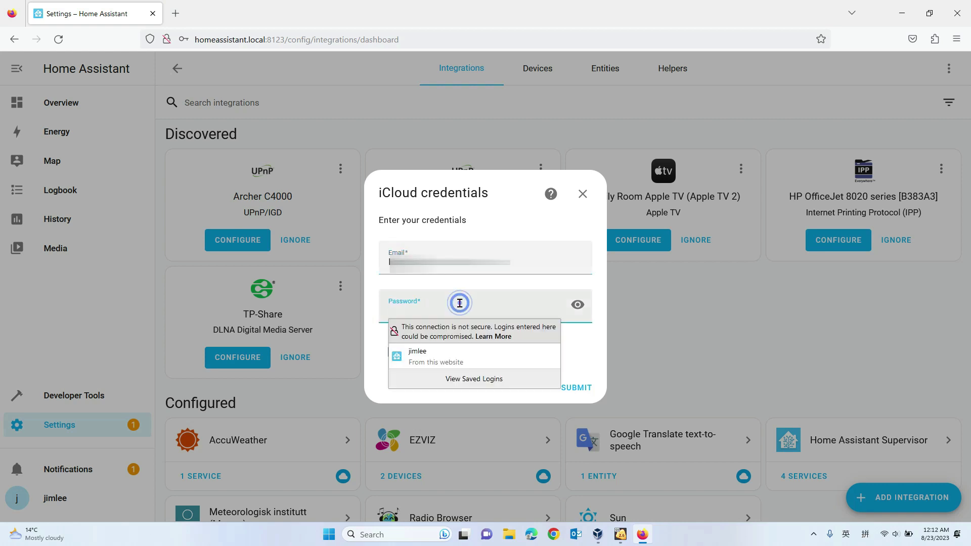
key("ctrl+v")
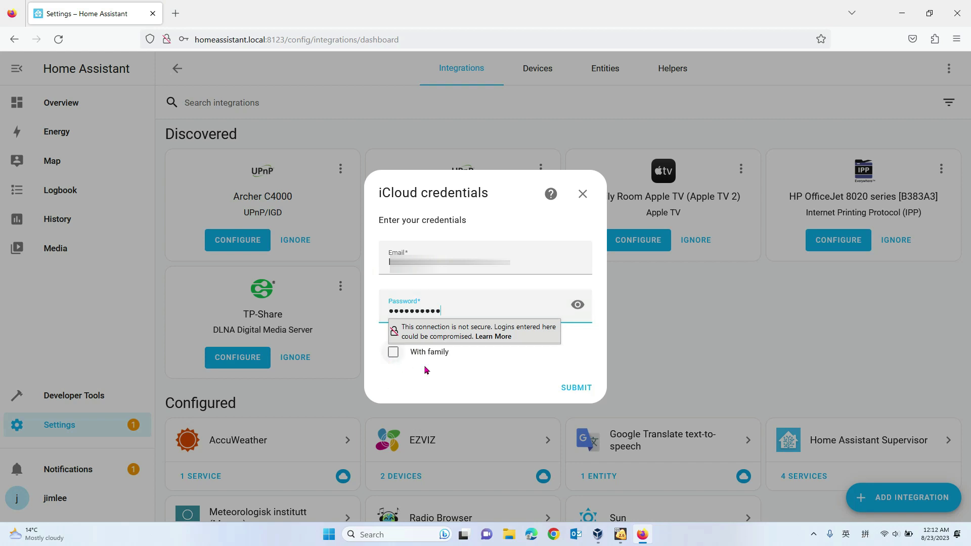
left_click(452, 369)
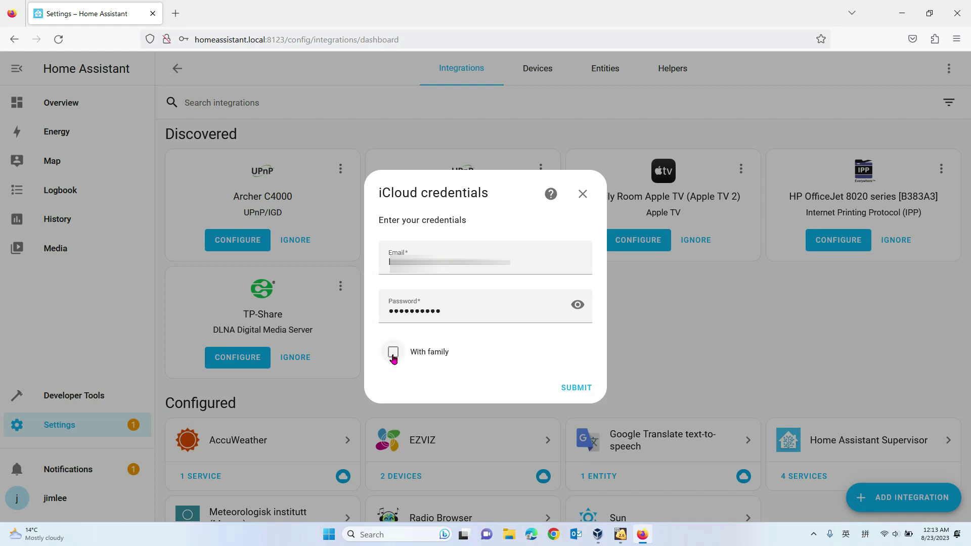
left_click(394, 358)
- Submit the credentials and first verification code, then type a new verification code after the error
left_click(567, 389)
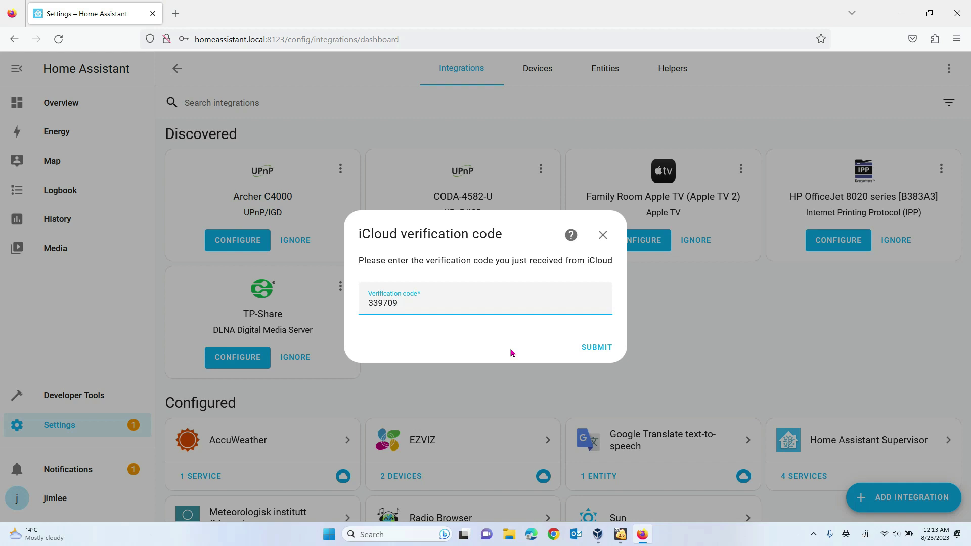
left_click(605, 350)
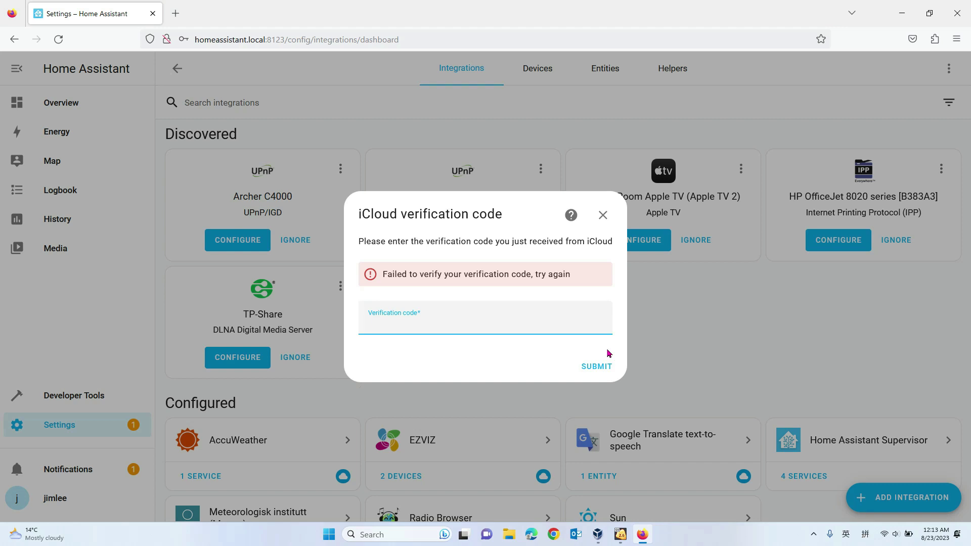
left_click(488, 320)
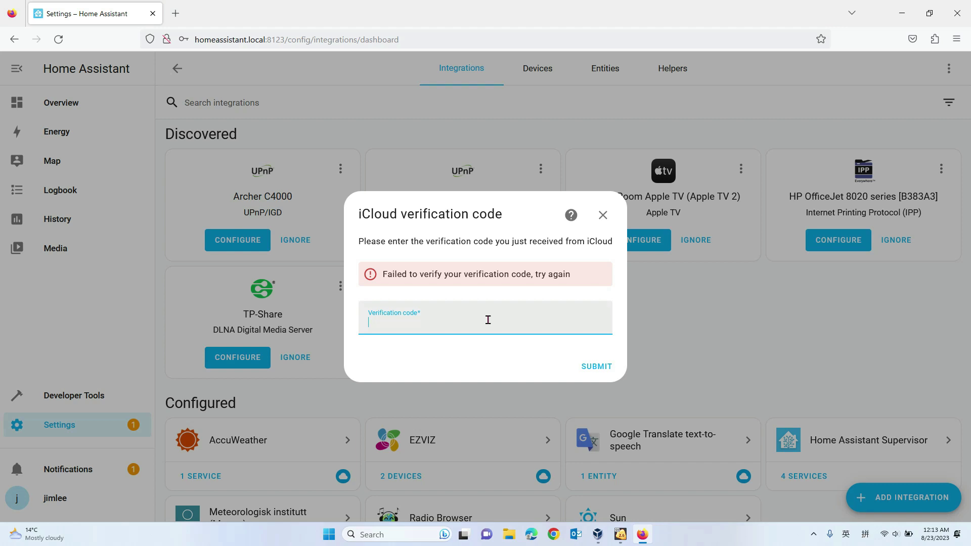
left_click(488, 321)
- Submit the new code, finish the success dialog, and check Apple iCloud lists 6 devices
left_click(594, 365)
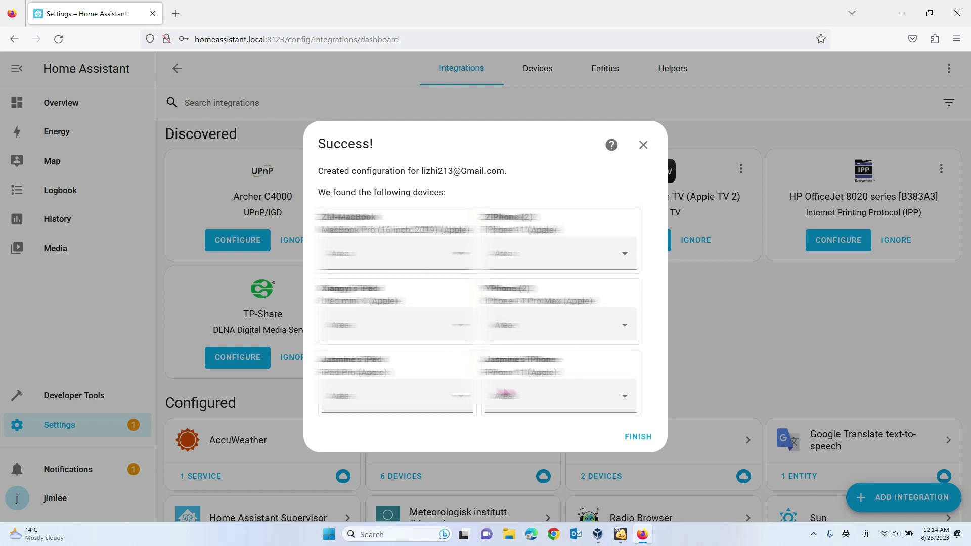
left_click(637, 438)
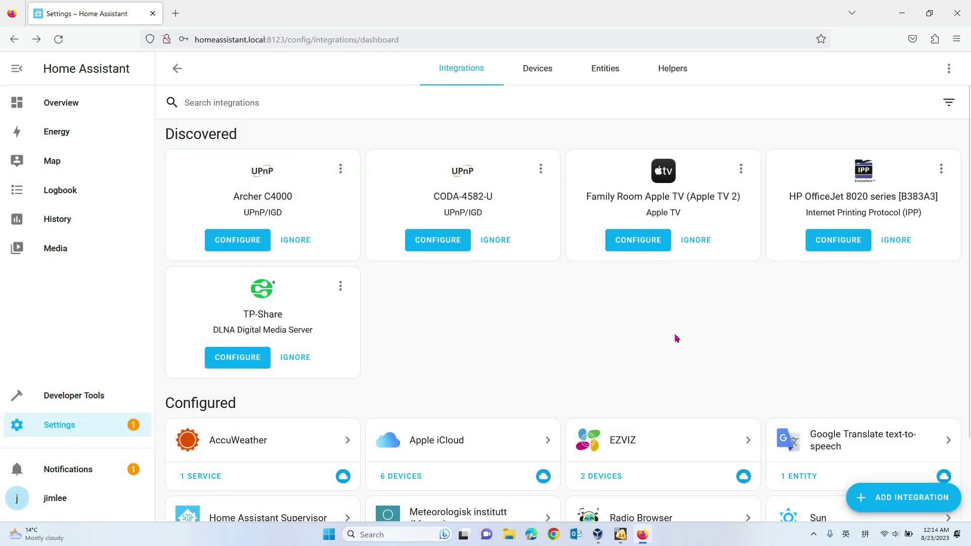
scroll(525, 355, "down", 2)
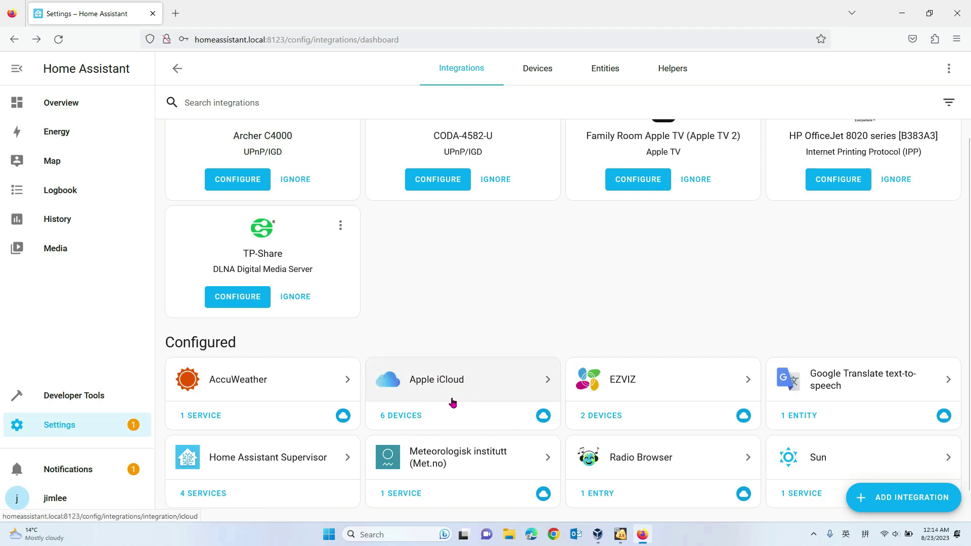
scroll(469, 285, "up", 3)
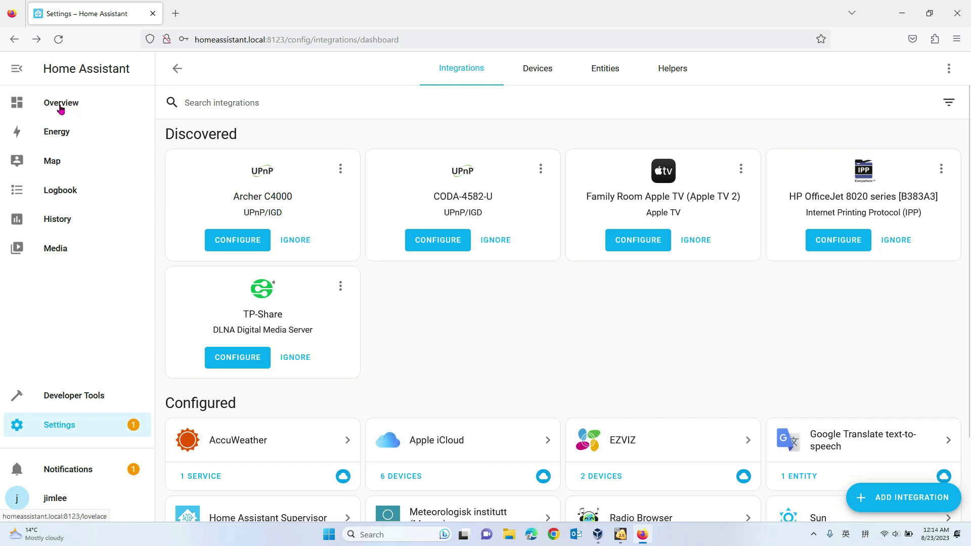
- Put the Home dashboard into edit mode and scroll the Add Card picker to the Map card
left_click(61, 106)
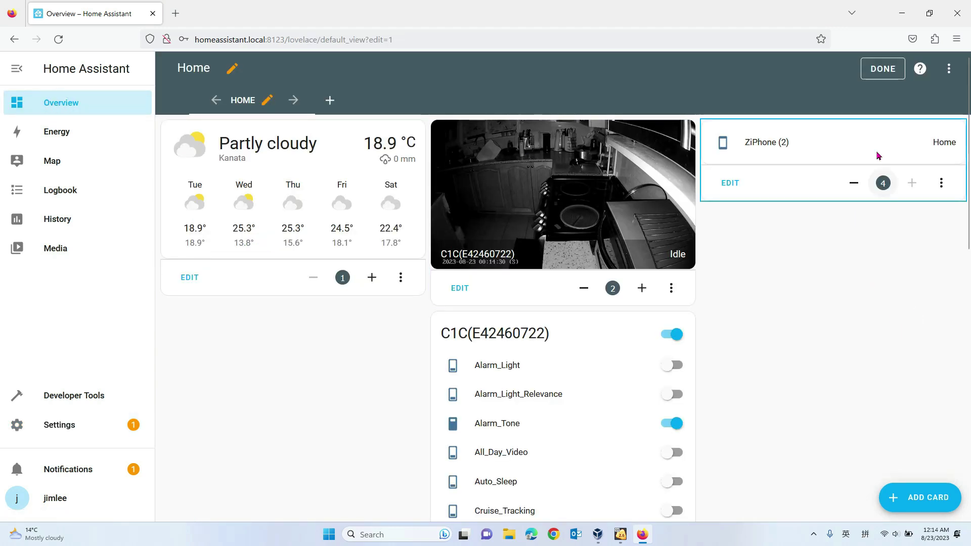
left_click(877, 74)
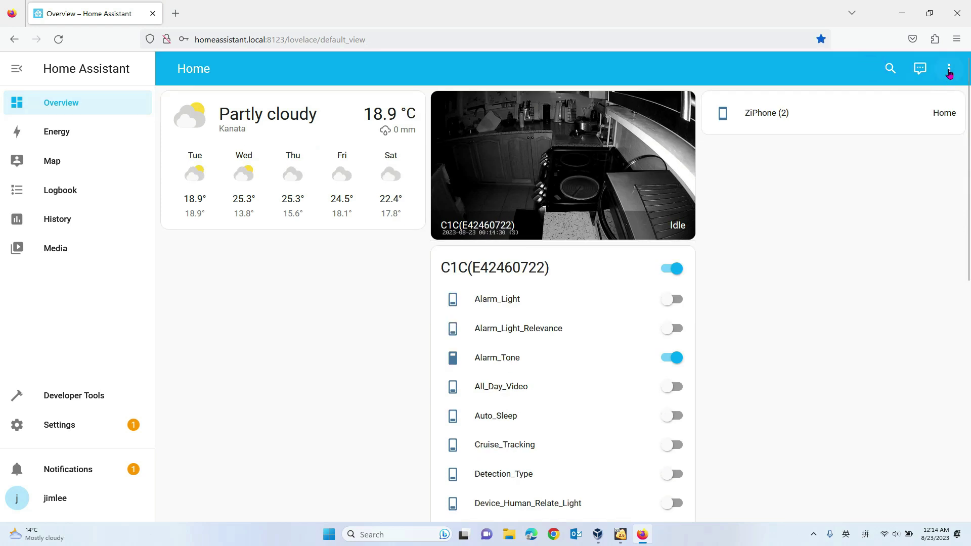
left_click(949, 71)
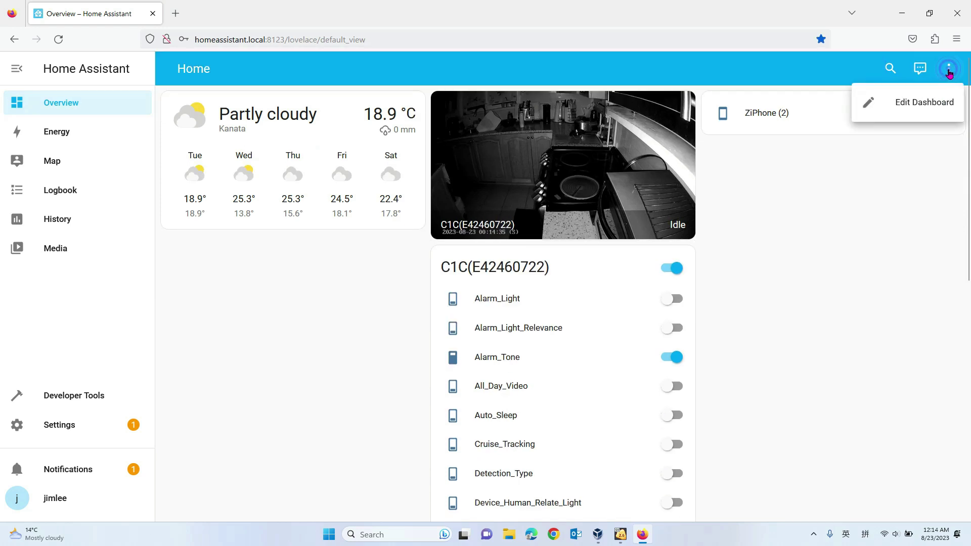
left_click(924, 105)
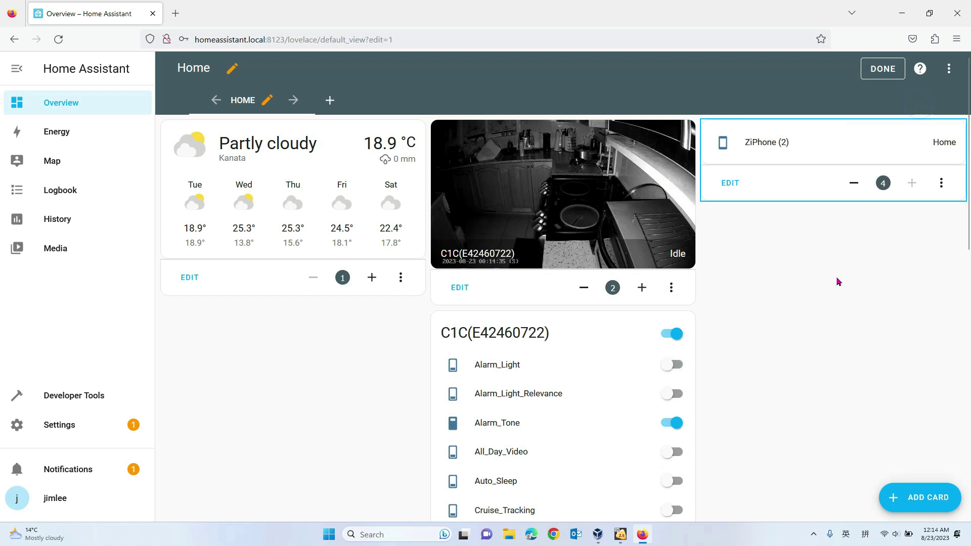
left_click(908, 500)
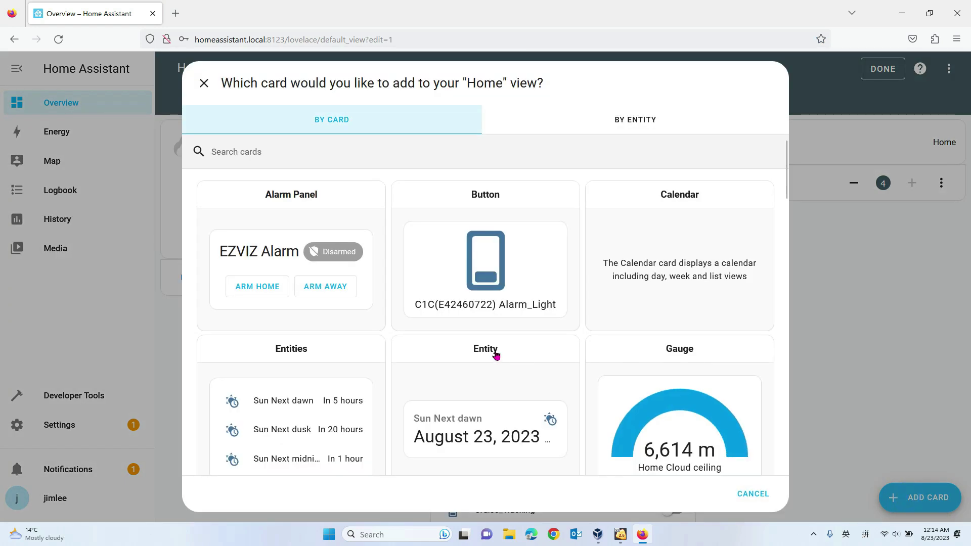
scroll(496, 356, "down", 8)
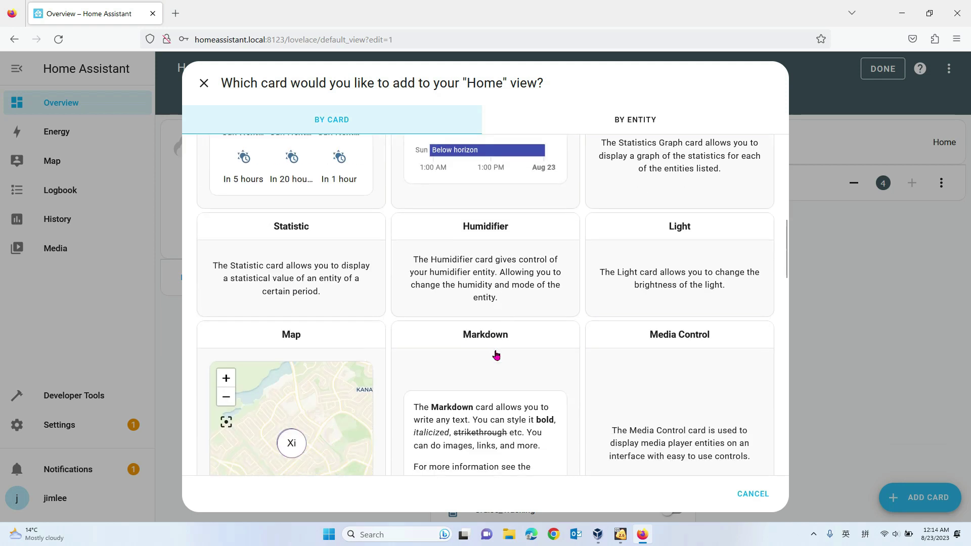
scroll(496, 356, "down", 3)
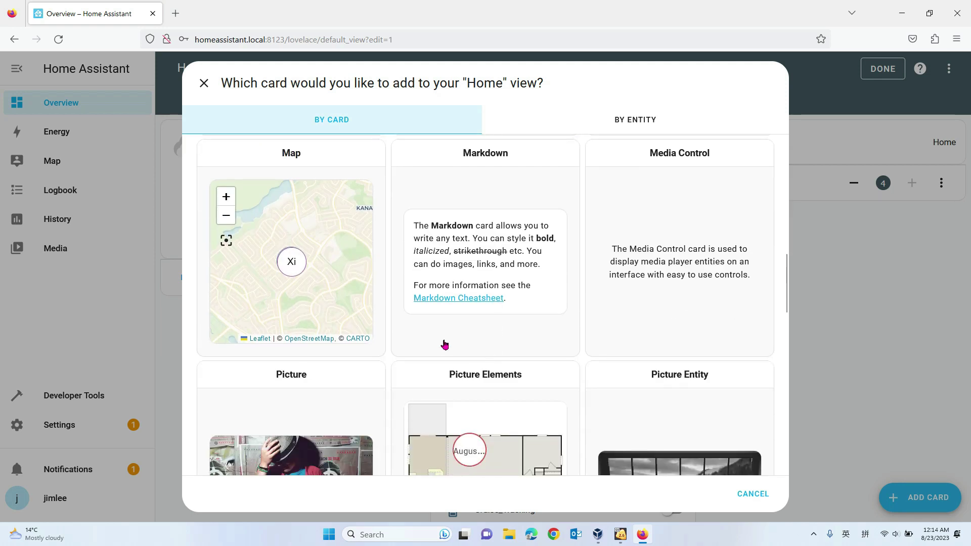
- Pick the Map card and replace its first tracked entity with a phone
left_click(270, 239)
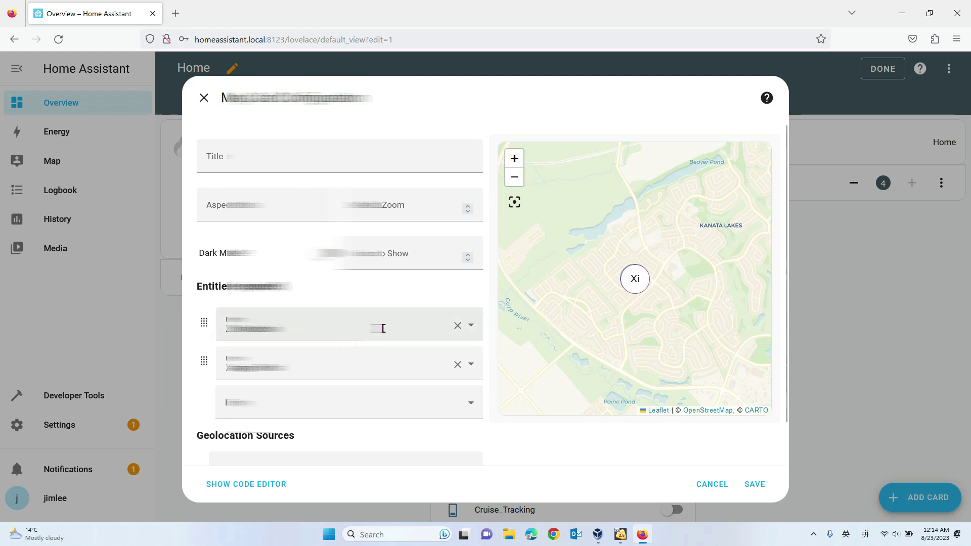
left_click(458, 328)
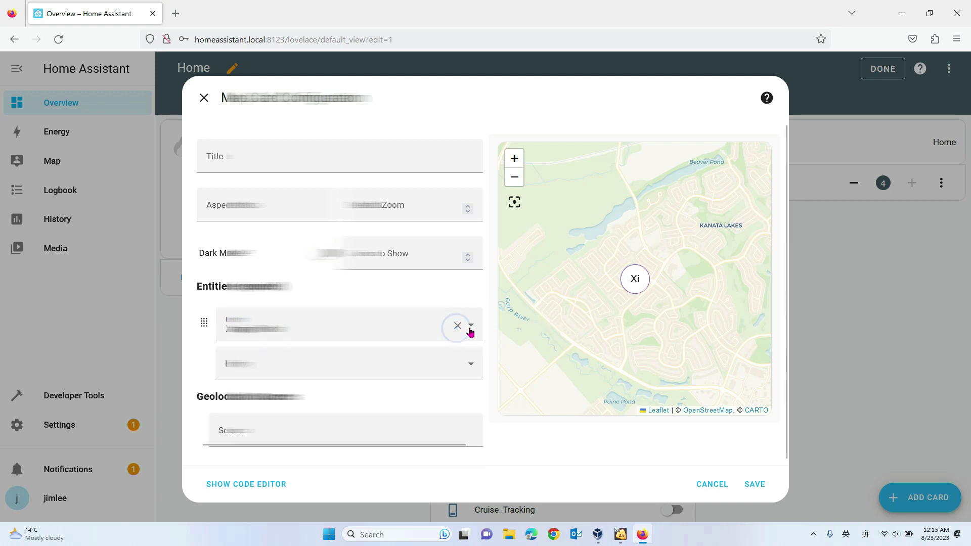
left_click(470, 327)
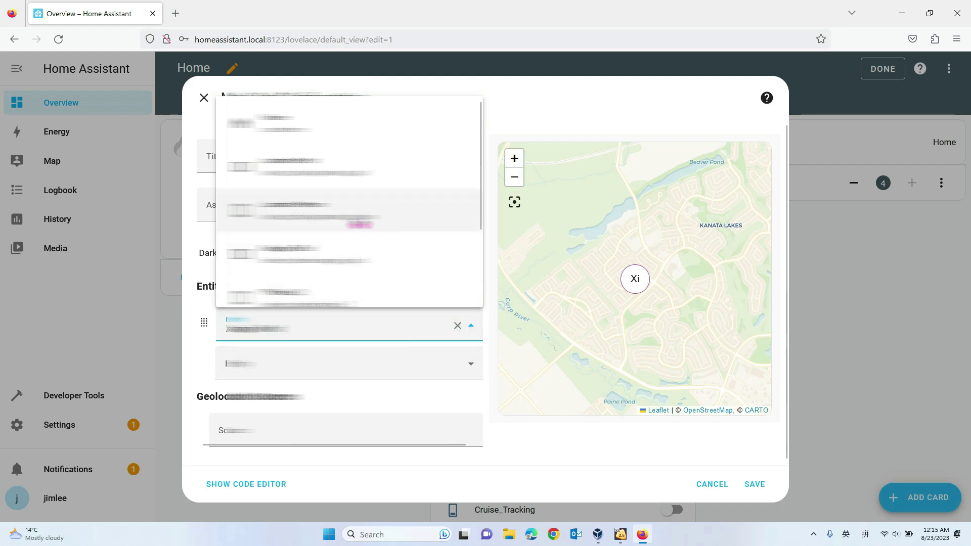
left_click(348, 293)
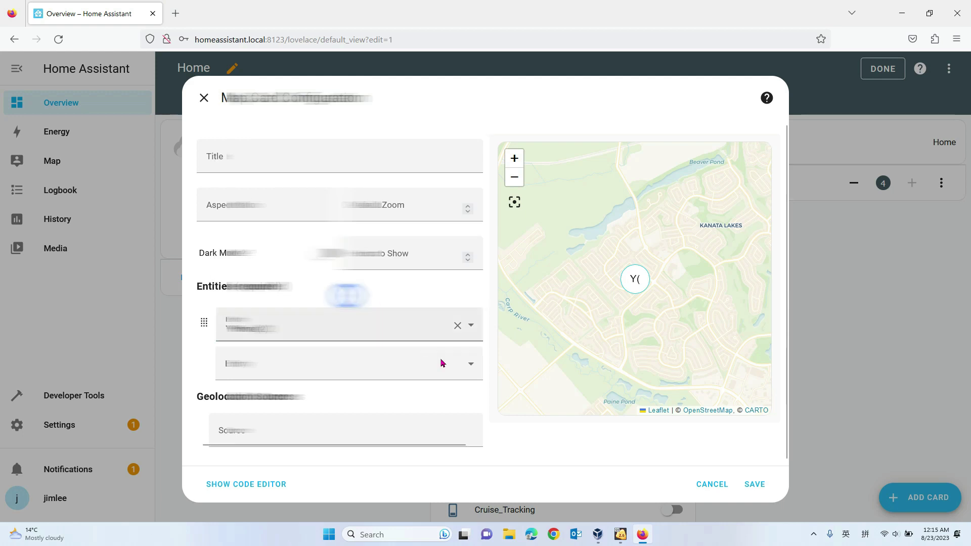
- Add a second and third phone entity to the Map card and save it
left_click(470, 365)
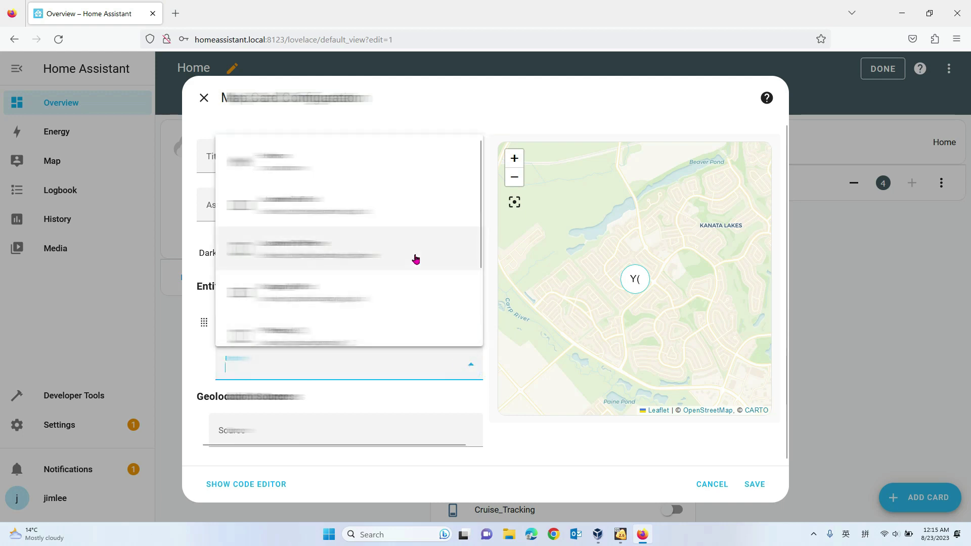
scroll(414, 285, "down", 2)
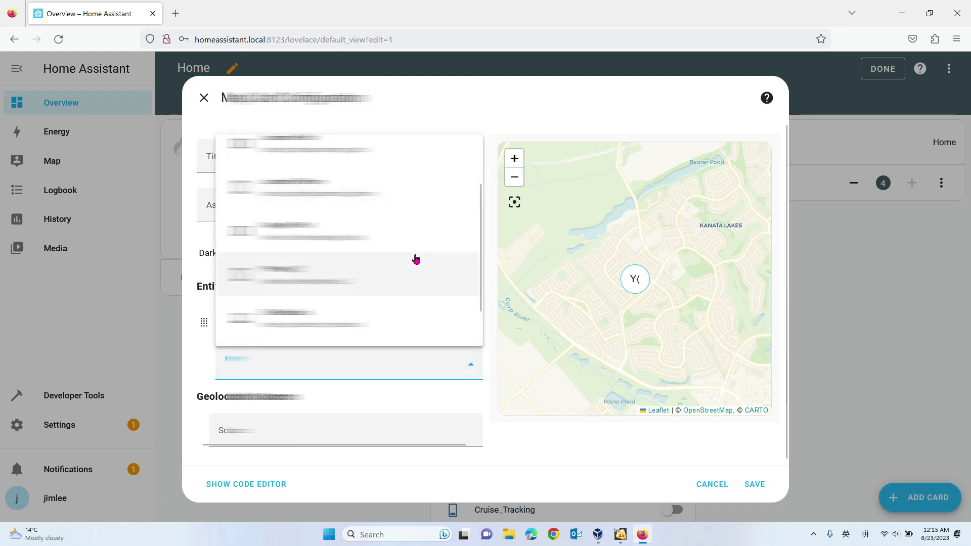
left_click(396, 310)
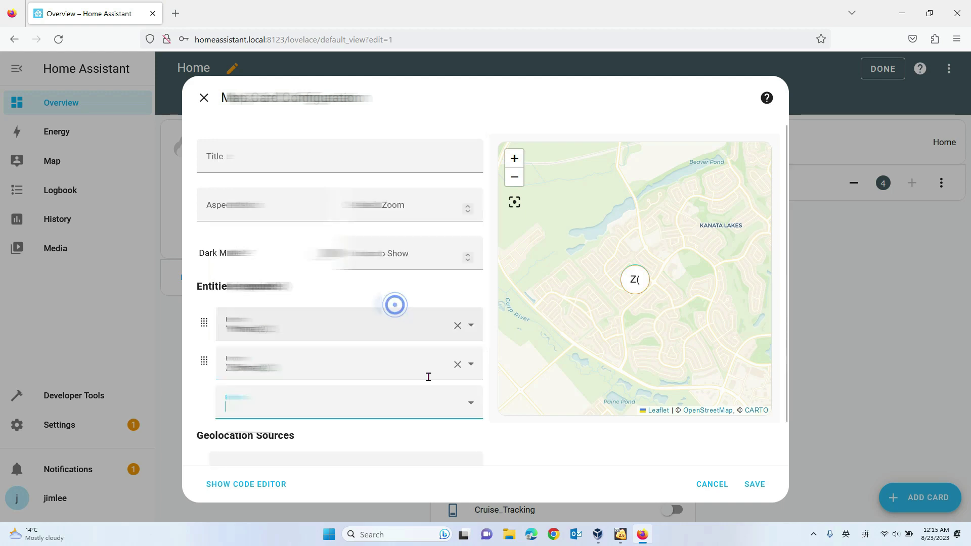
left_click(470, 405)
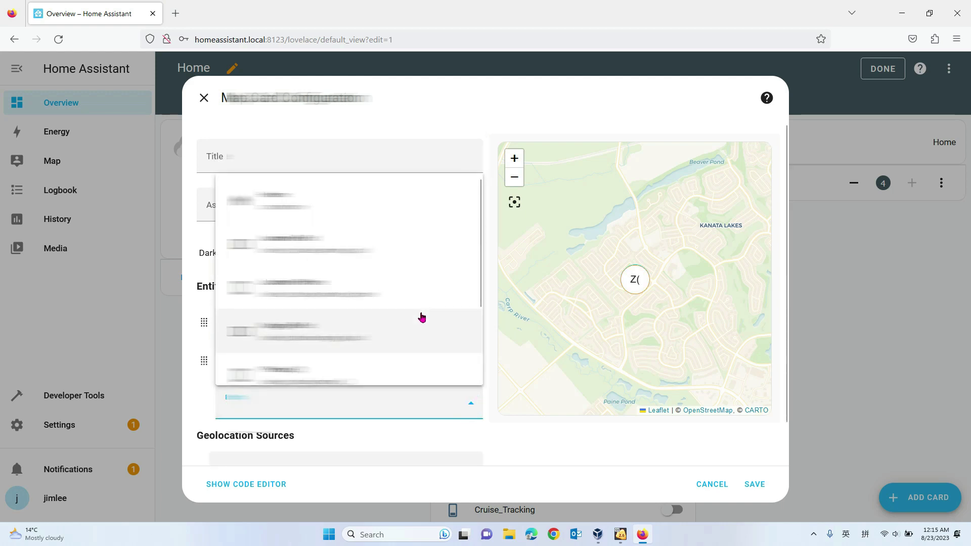
left_click(413, 291)
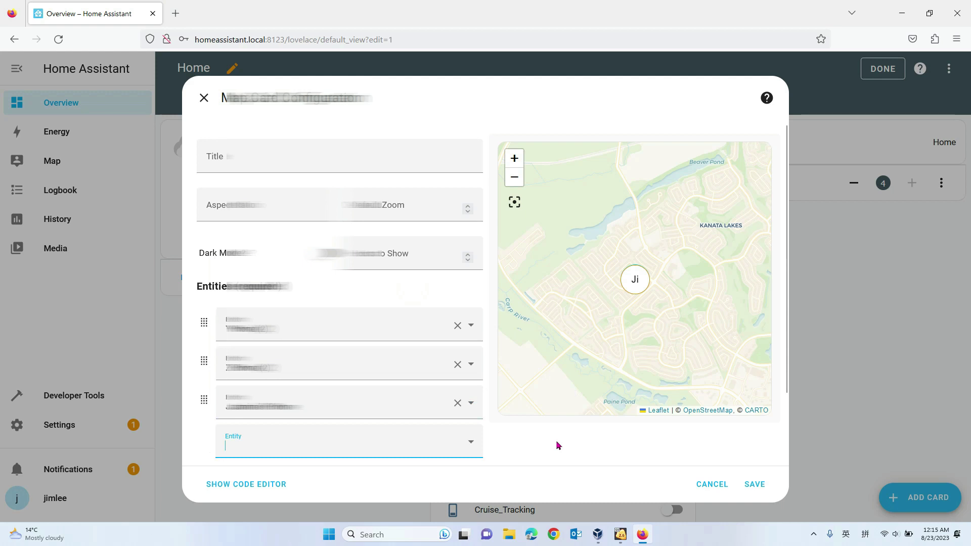
left_click(752, 483)
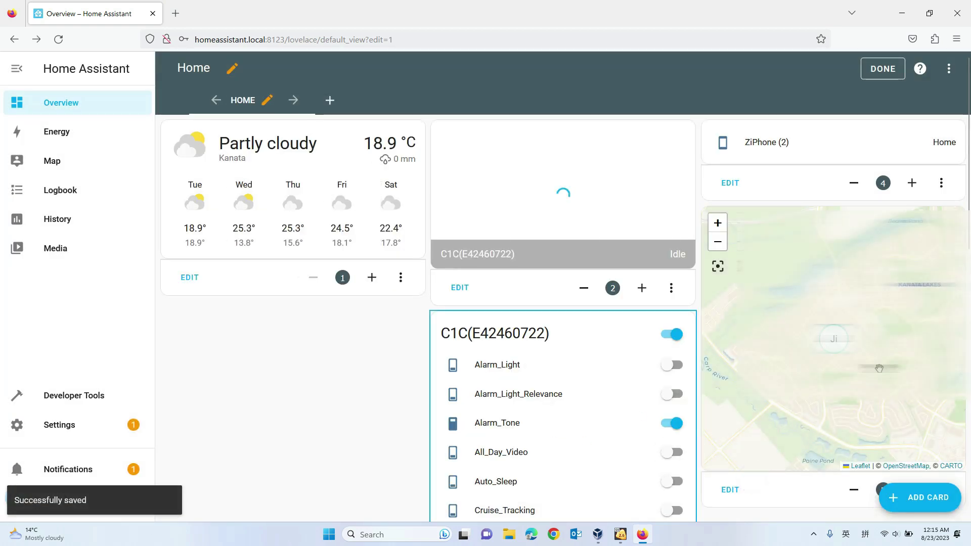
- Zoom and pan the new map onto the phones' zone circles, then exit dashboard editing
scroll(846, 356, "up", 3)
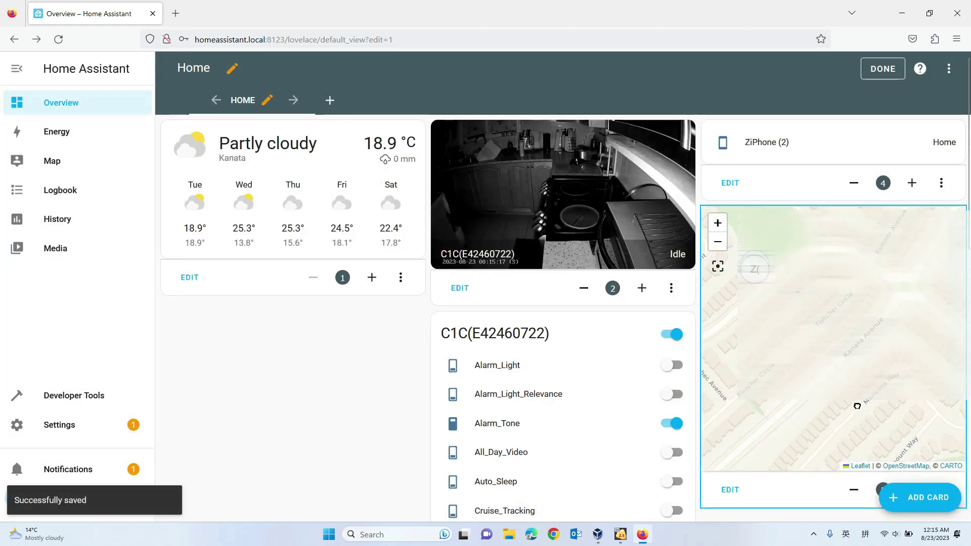
left_click_drag(790, 289, 919, 449)
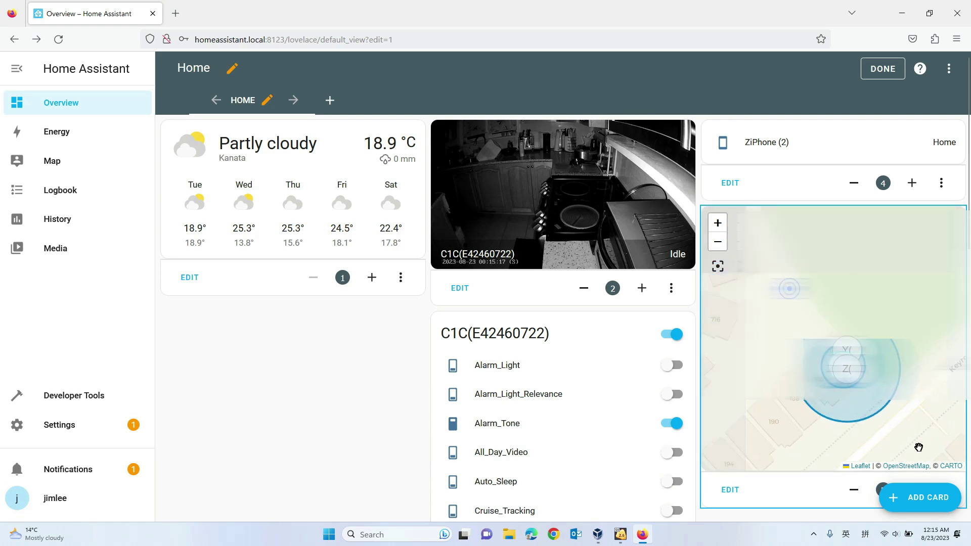
scroll(888, 418, "up", 3)
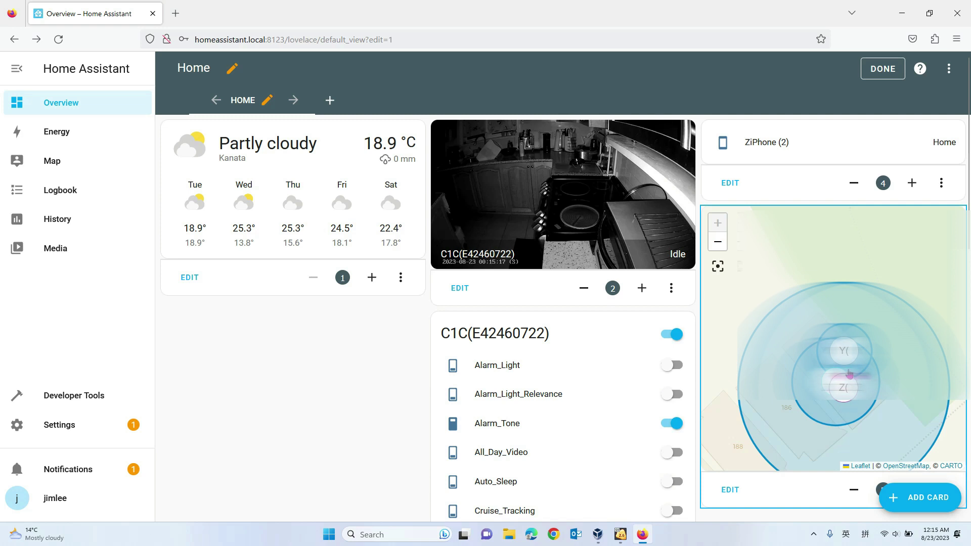
left_click(887, 71)
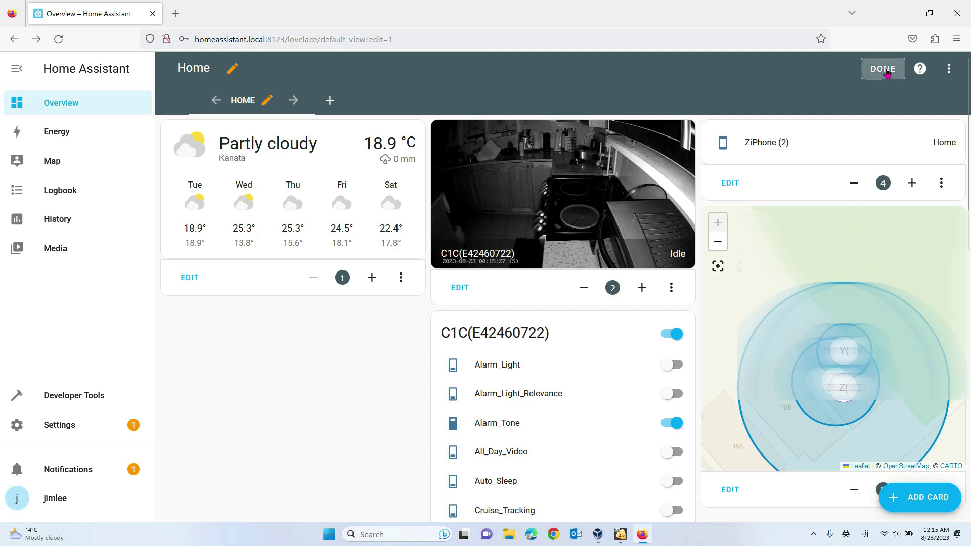